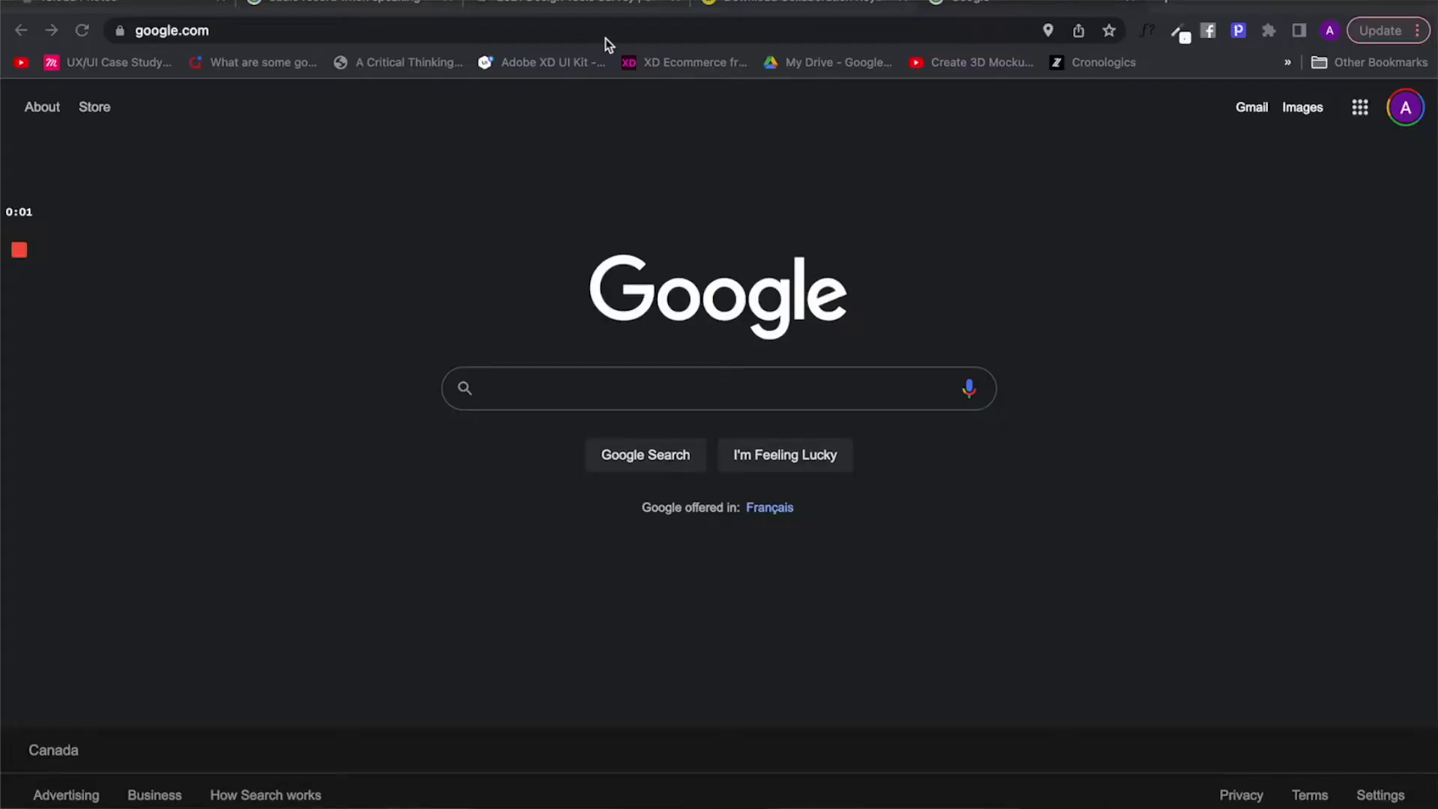
Go to figma.com in Google Chrome.
left_click(662, 60)
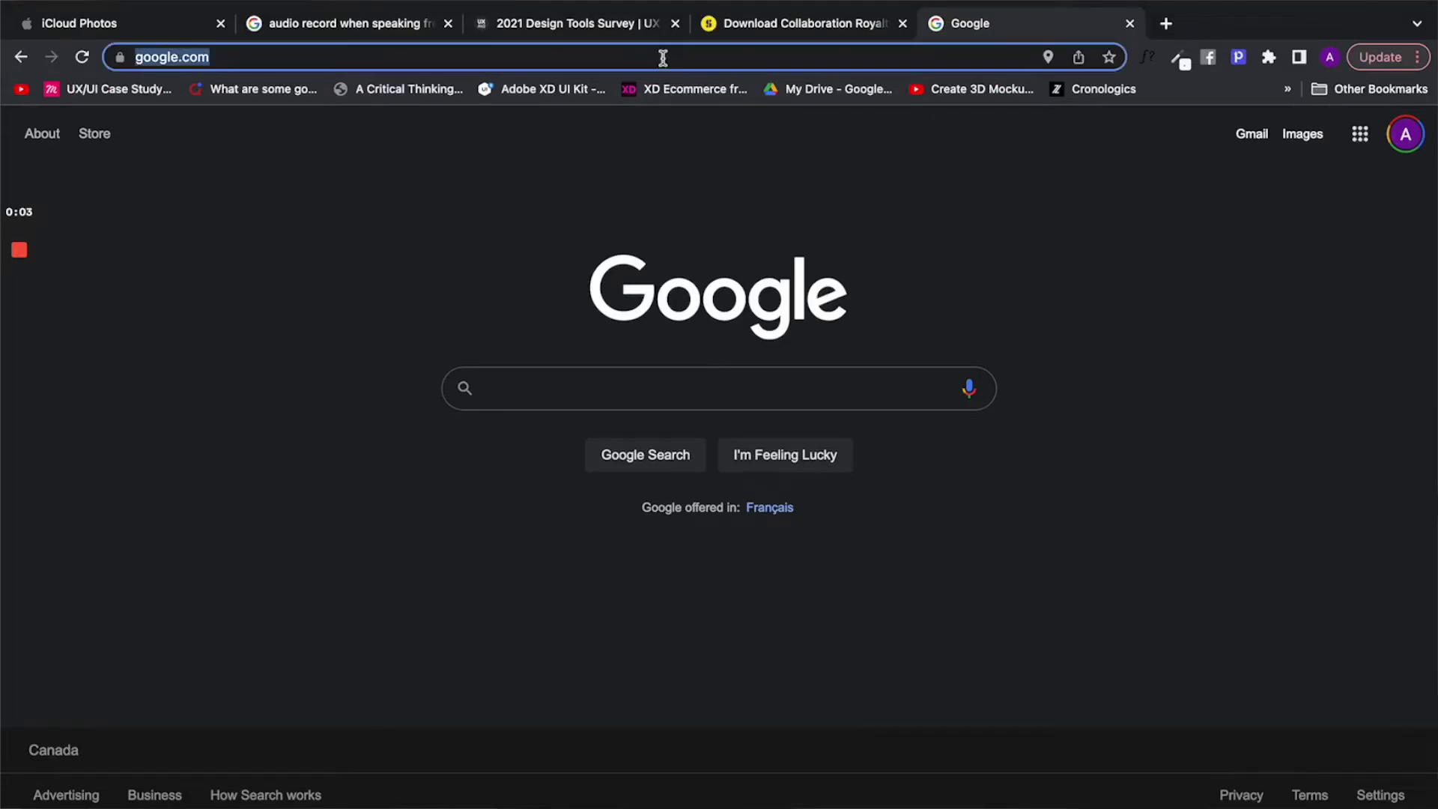
type("figma.com")
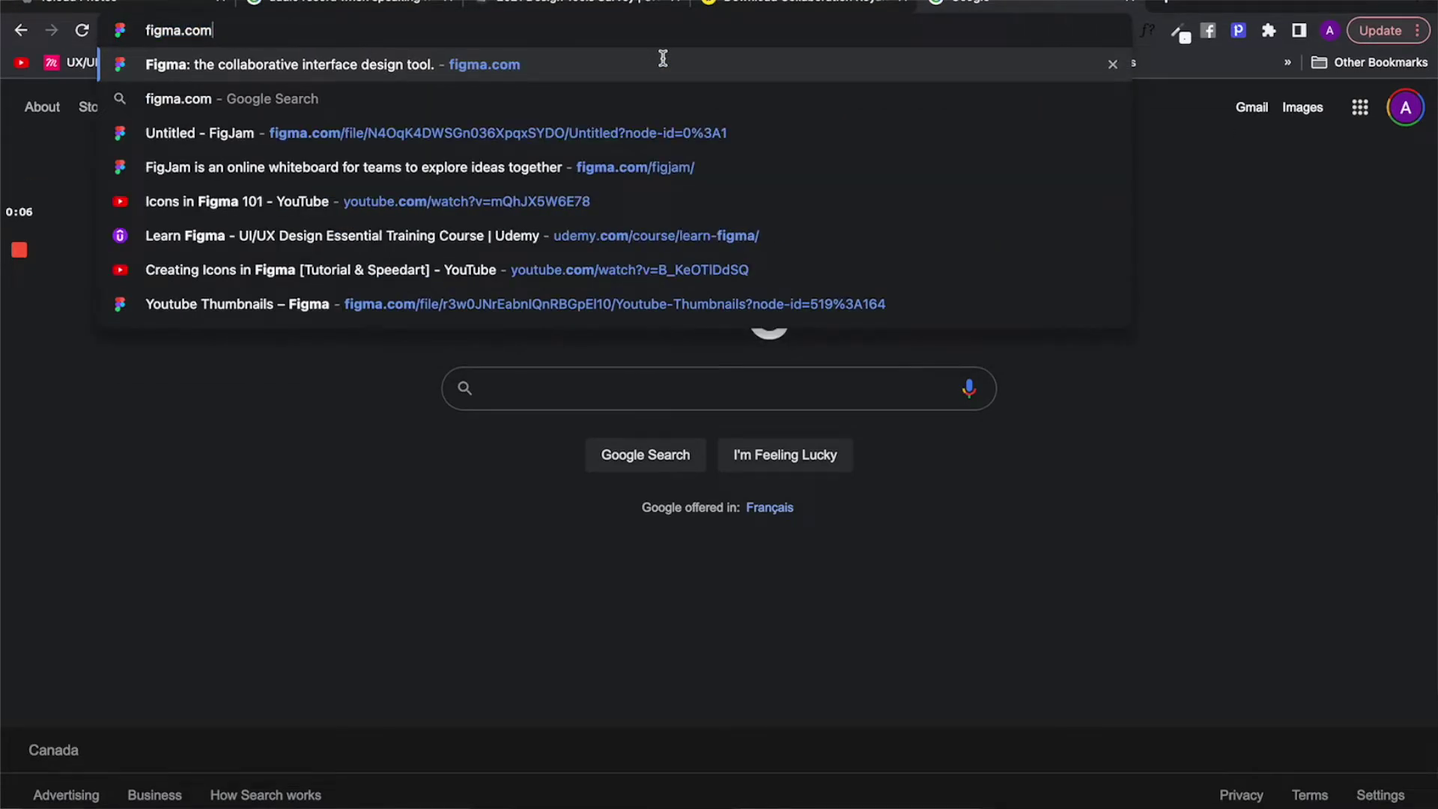
key("Return")
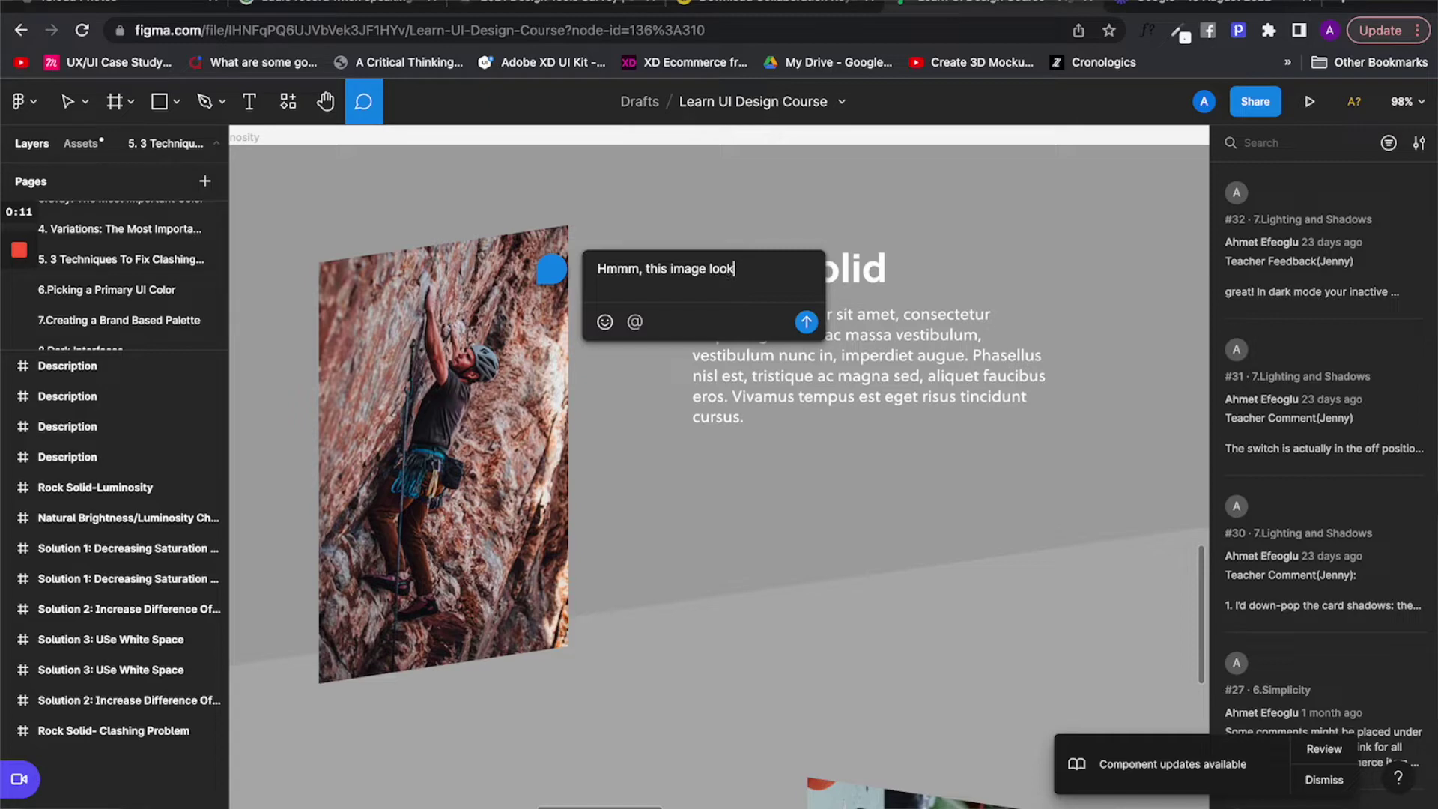
Zoom in on the climbing photo and add 'pretty good' to the comment draft.
scroll(661, 198, "up", 8)
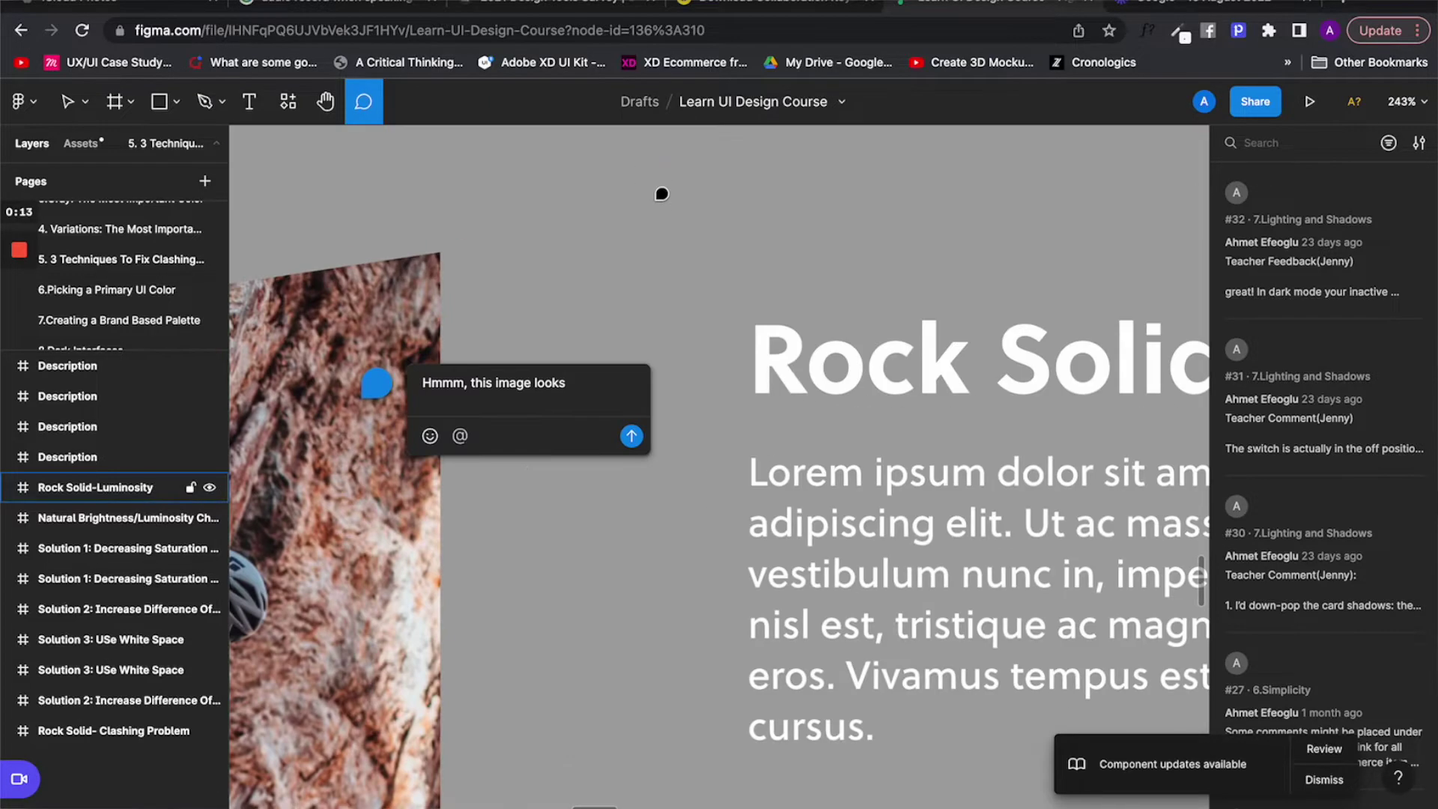
type("pretty good")
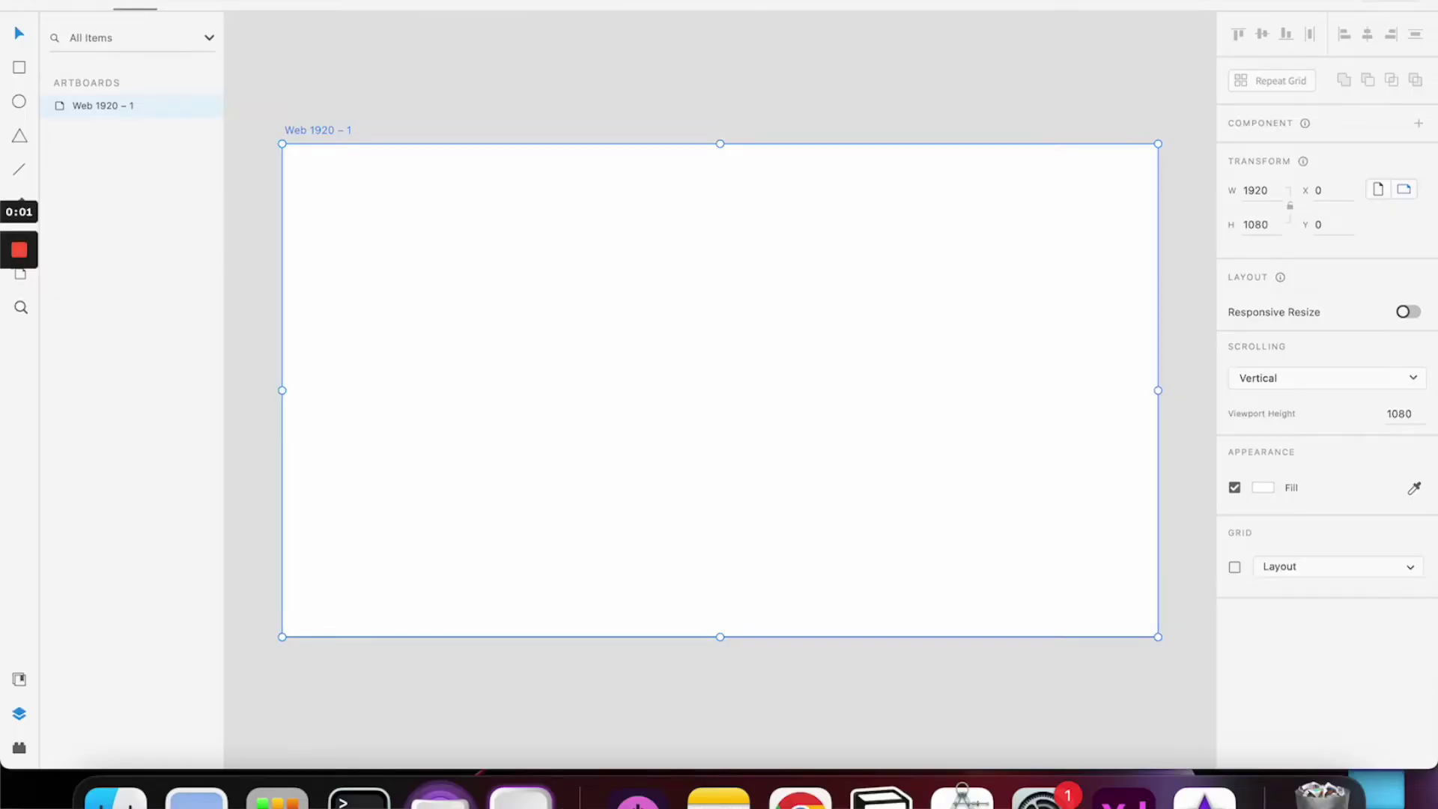
Import ExampleUI.png from Creative Cloud Files and move it to the artboard's top-left corner.
left_click(116, 305)
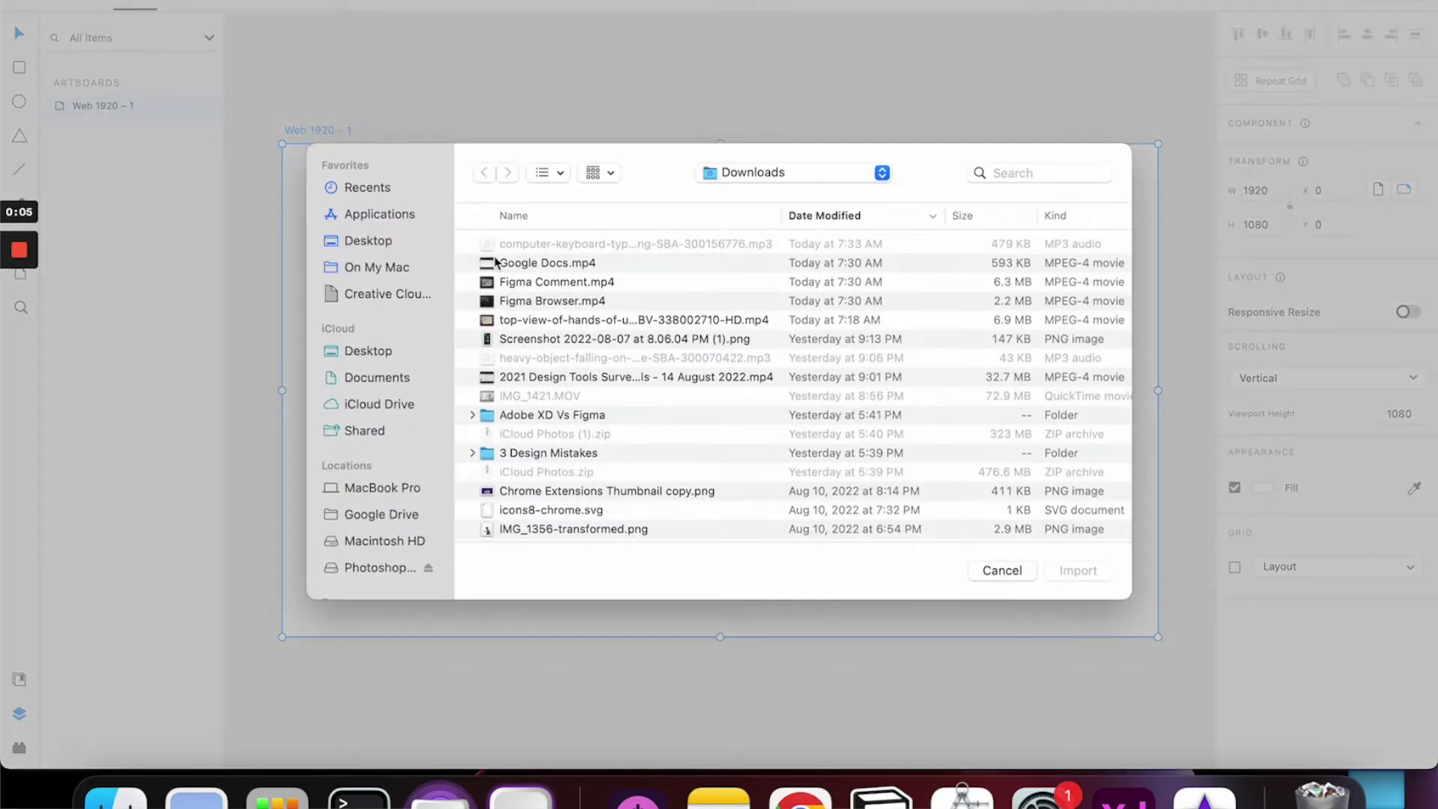
left_click(375, 295)
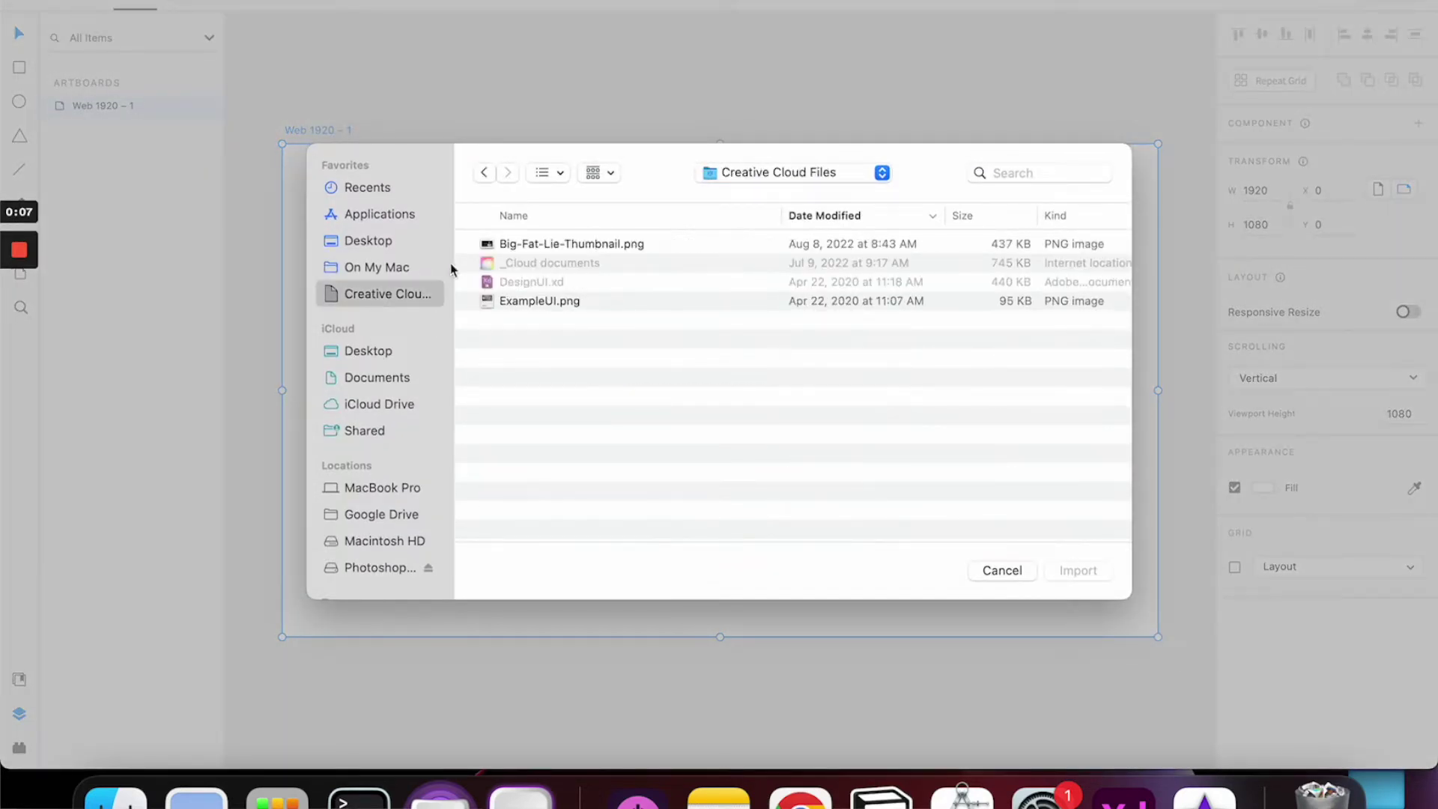
left_click(522, 303)
double_click(522, 303)
left_click_drag(677, 345, 349, 218)
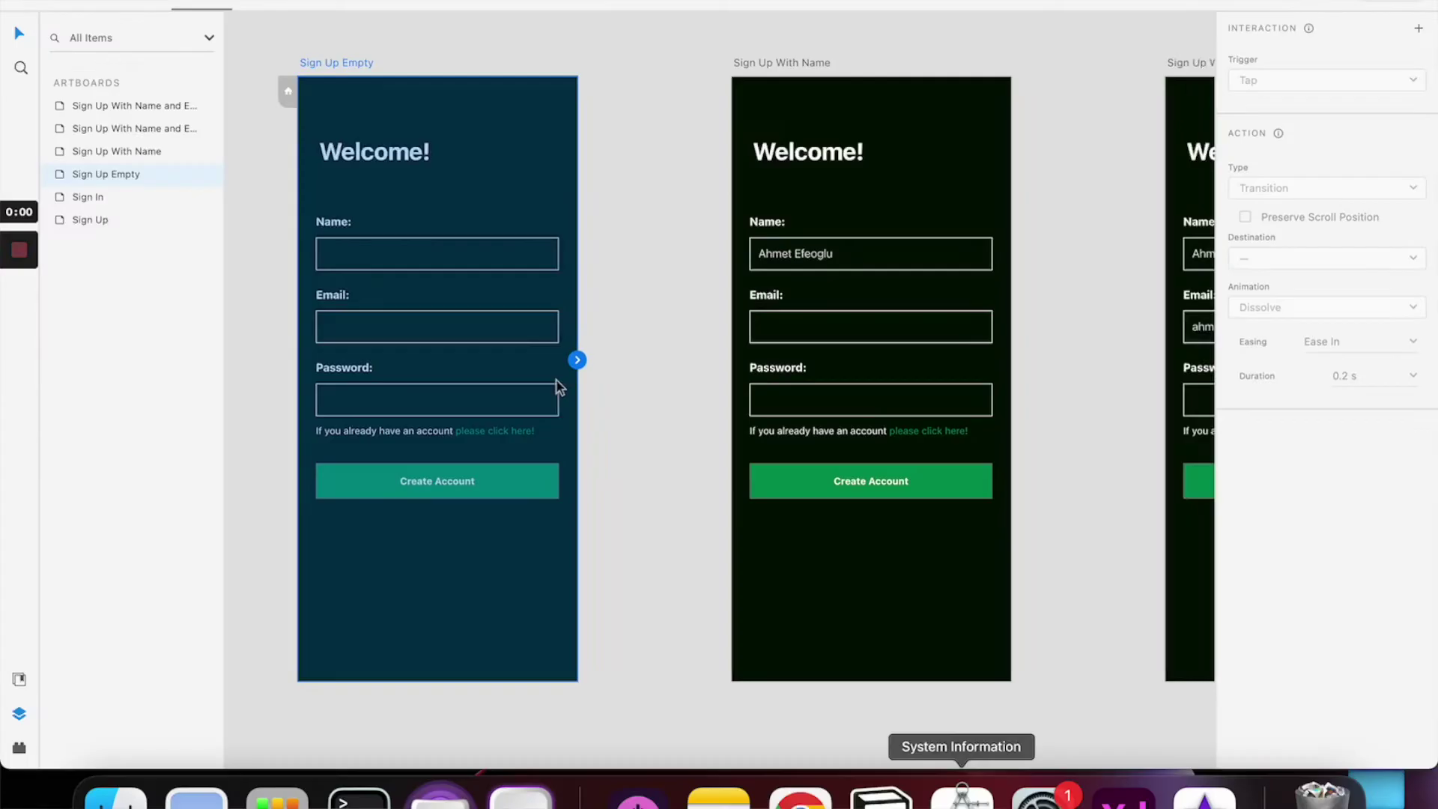
Link the Name field on Sign Up Empty and the Email field on Sign Up With Name to their next artboards.
left_click(579, 338)
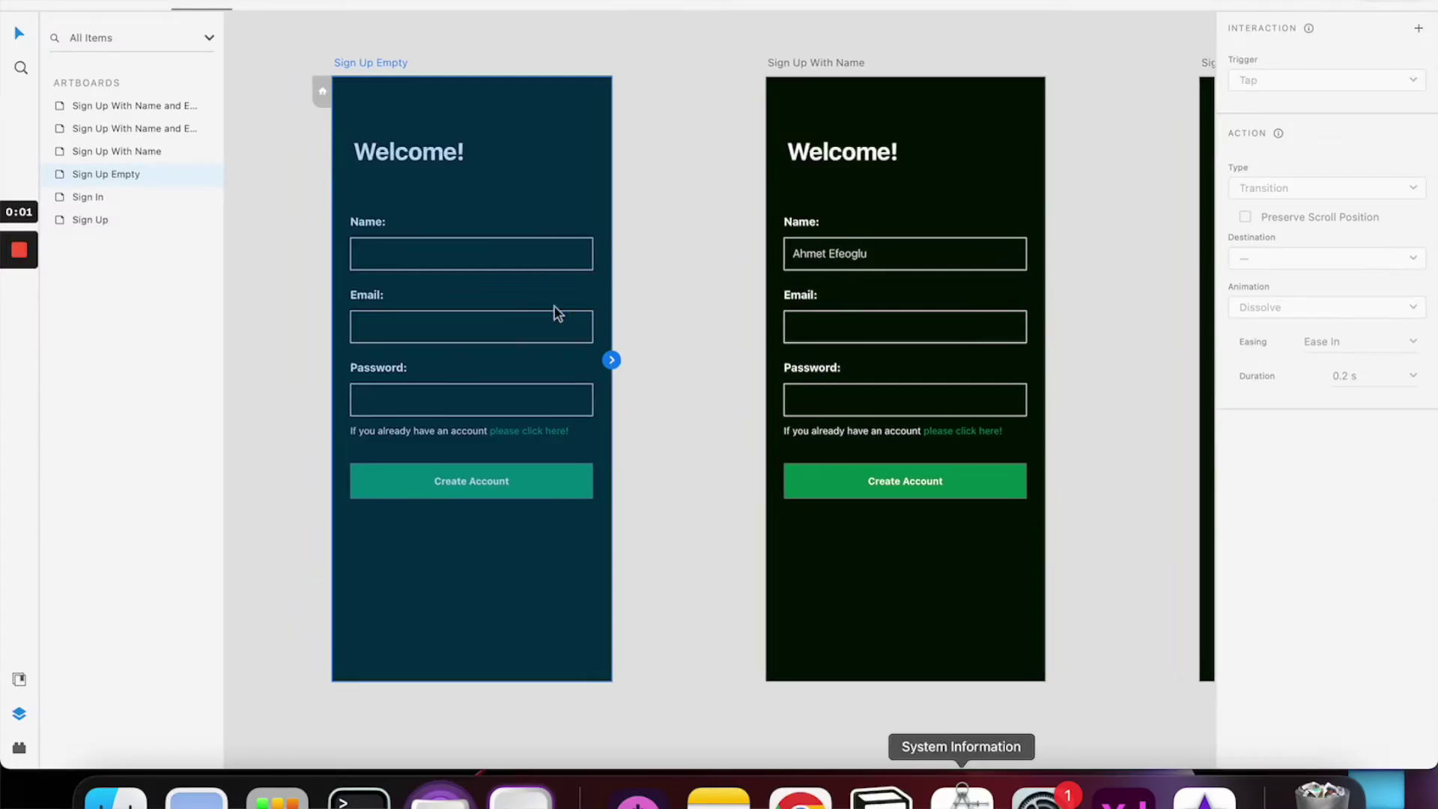
left_click(514, 241)
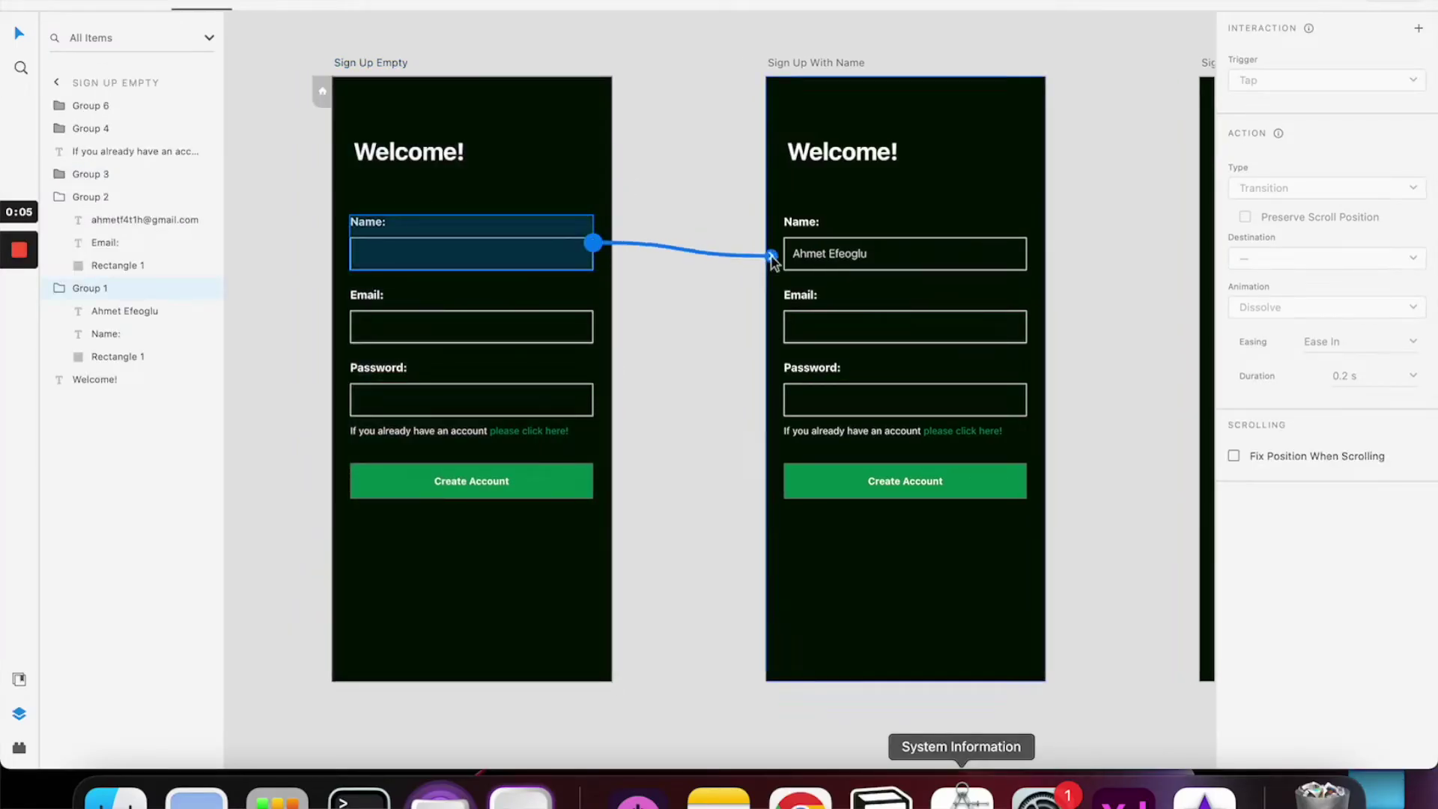
left_click_drag(773, 260, 771, 263)
scroll(771, 263, "right", 5)
left_click(649, 324)
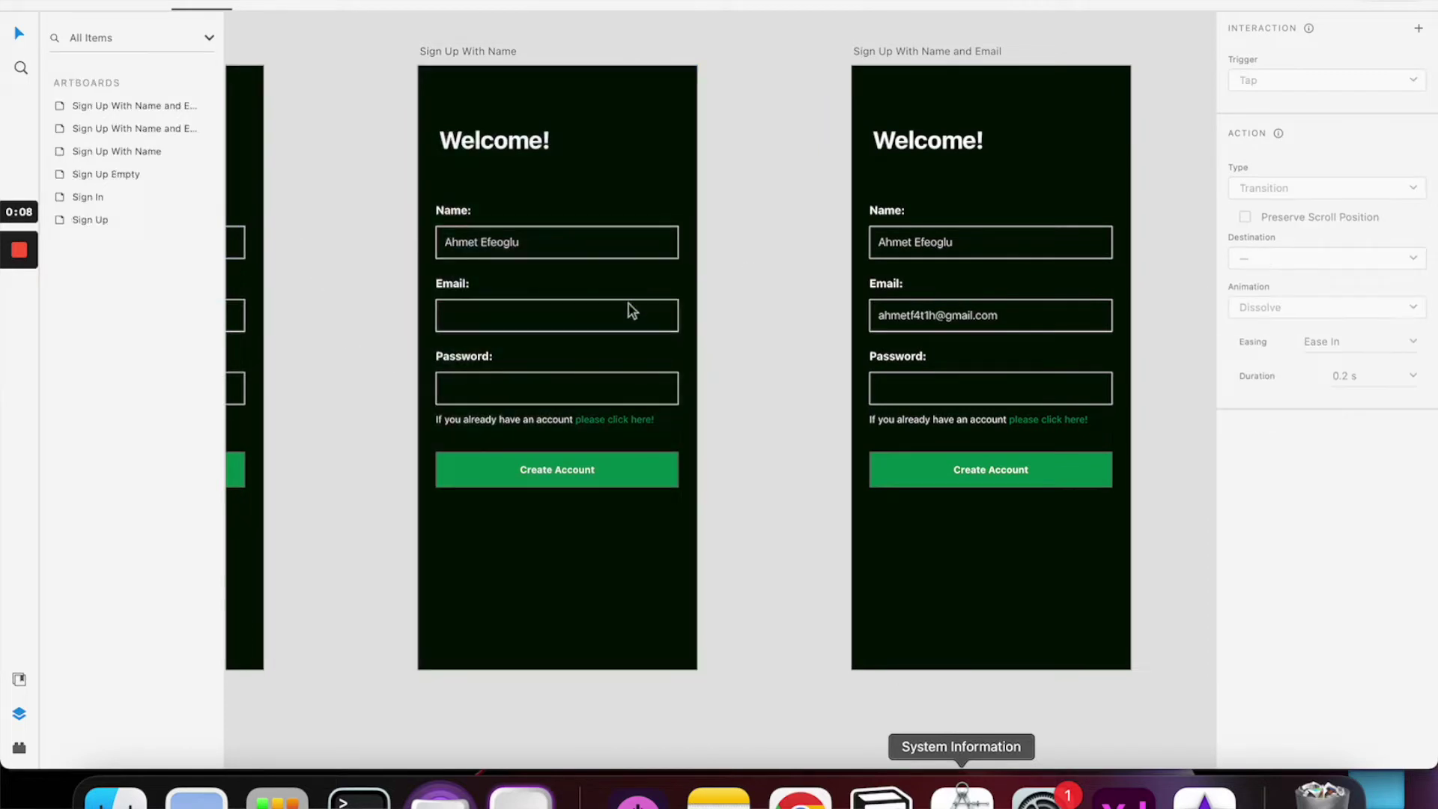
left_click(629, 313)
left_click_drag(849, 283, 851, 282)
scroll(853, 269, "right", 5)
scroll(854, 270, "down", 3)
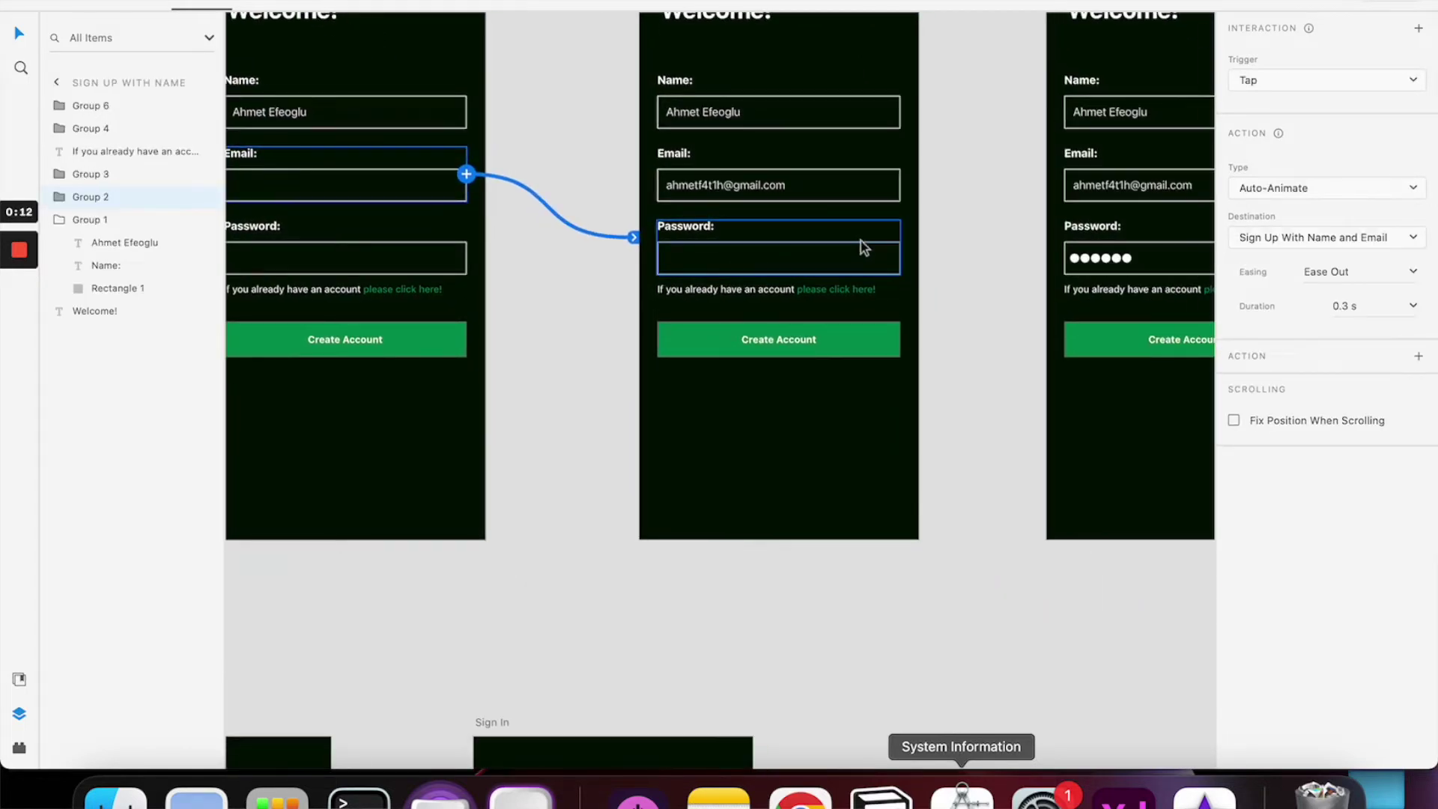
Link the Password field group to the next sign-up artboard.
left_click(860, 244)
left_click(876, 251)
left_click_drag(1023, 224, 1047, 225)
scroll(1052, 206, "down", 3)
scroll(1101, 128, "left", 2)
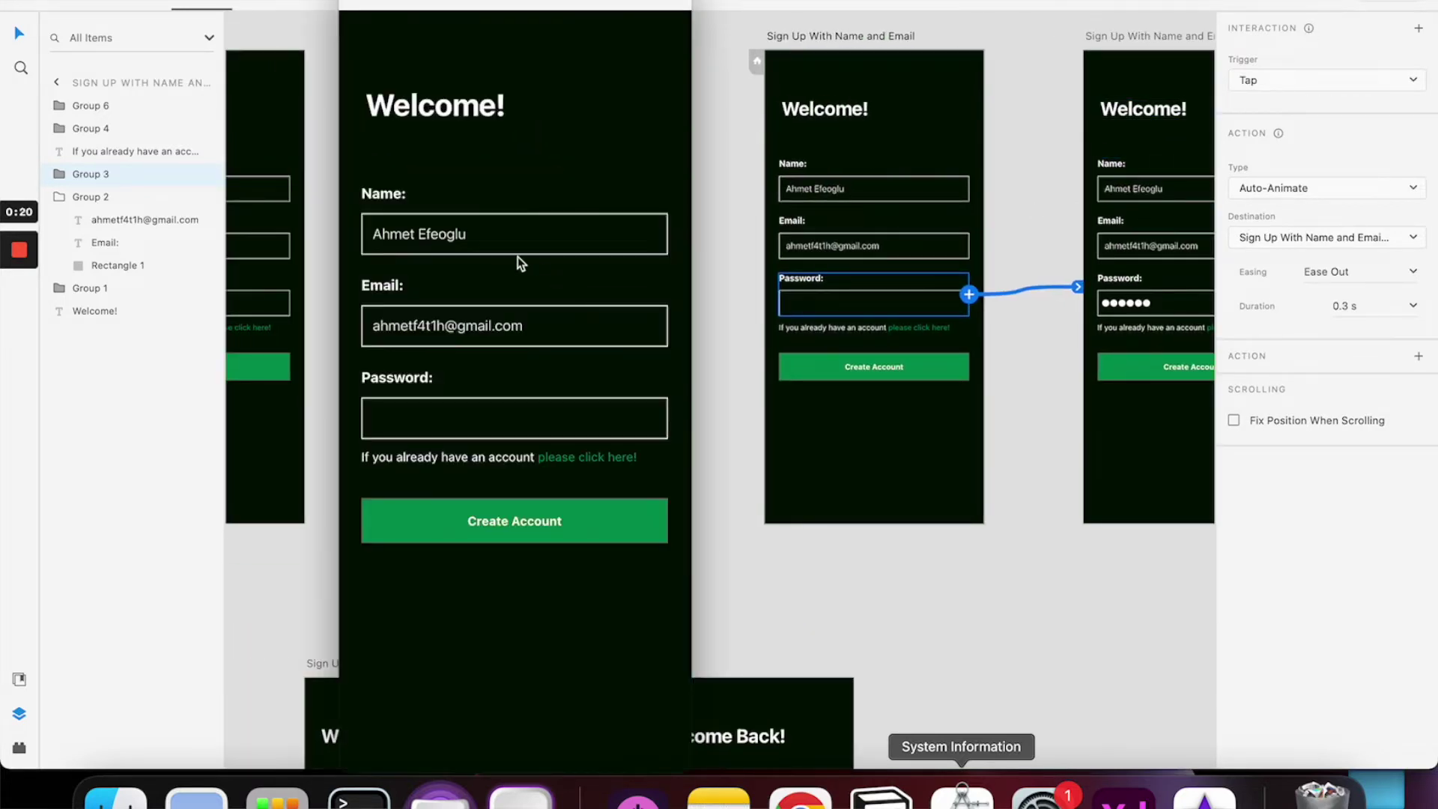
scroll(375, 106, "left", 5)
Select the Sign Up Empty artboard and preview the linked transitions.
left_click(375, 105)
left_click(367, 69)
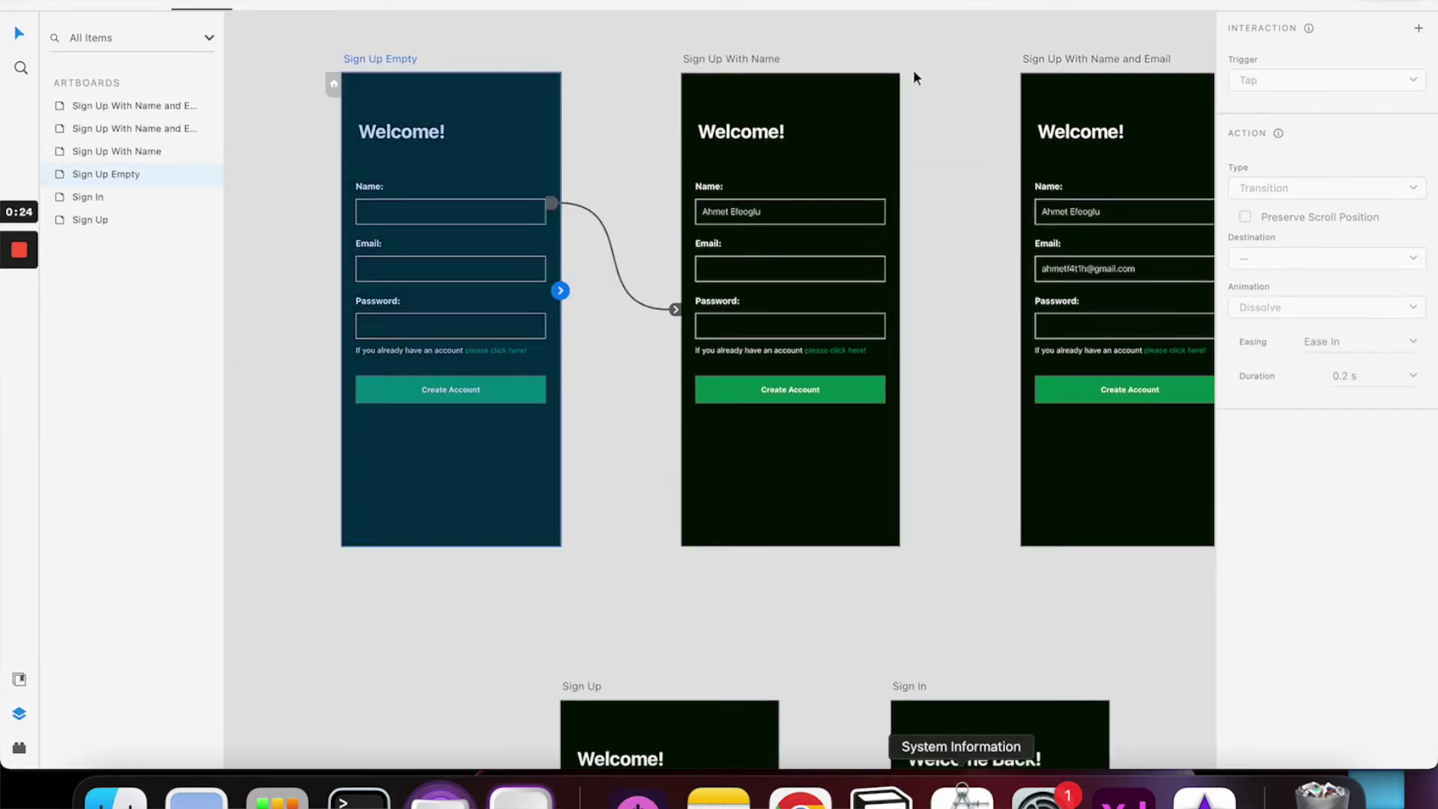
left_click(487, 424)
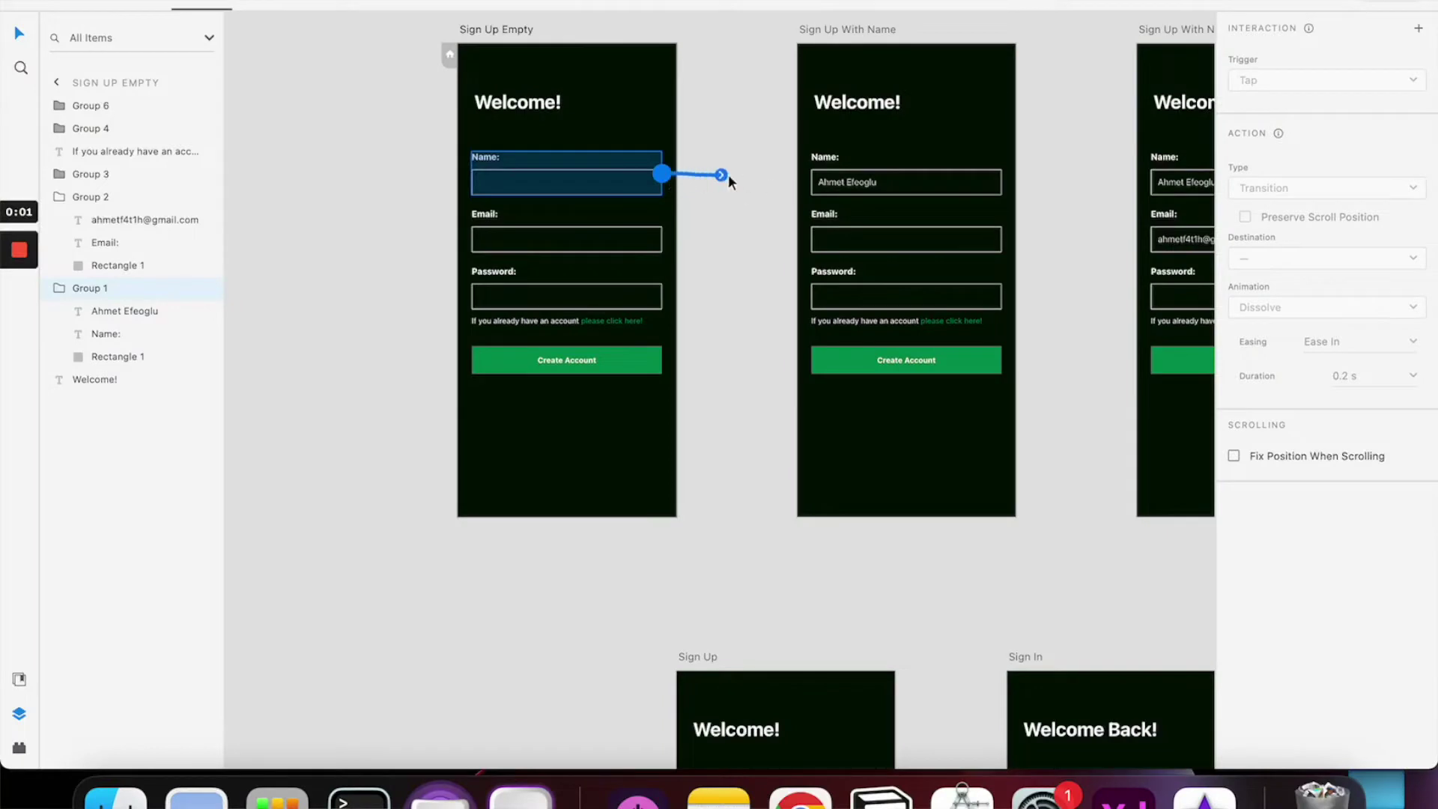
Link the Name field to Sign Up With Name and add a second interaction to the Sign Up artboard.
left_click_drag(731, 182, 816, 202)
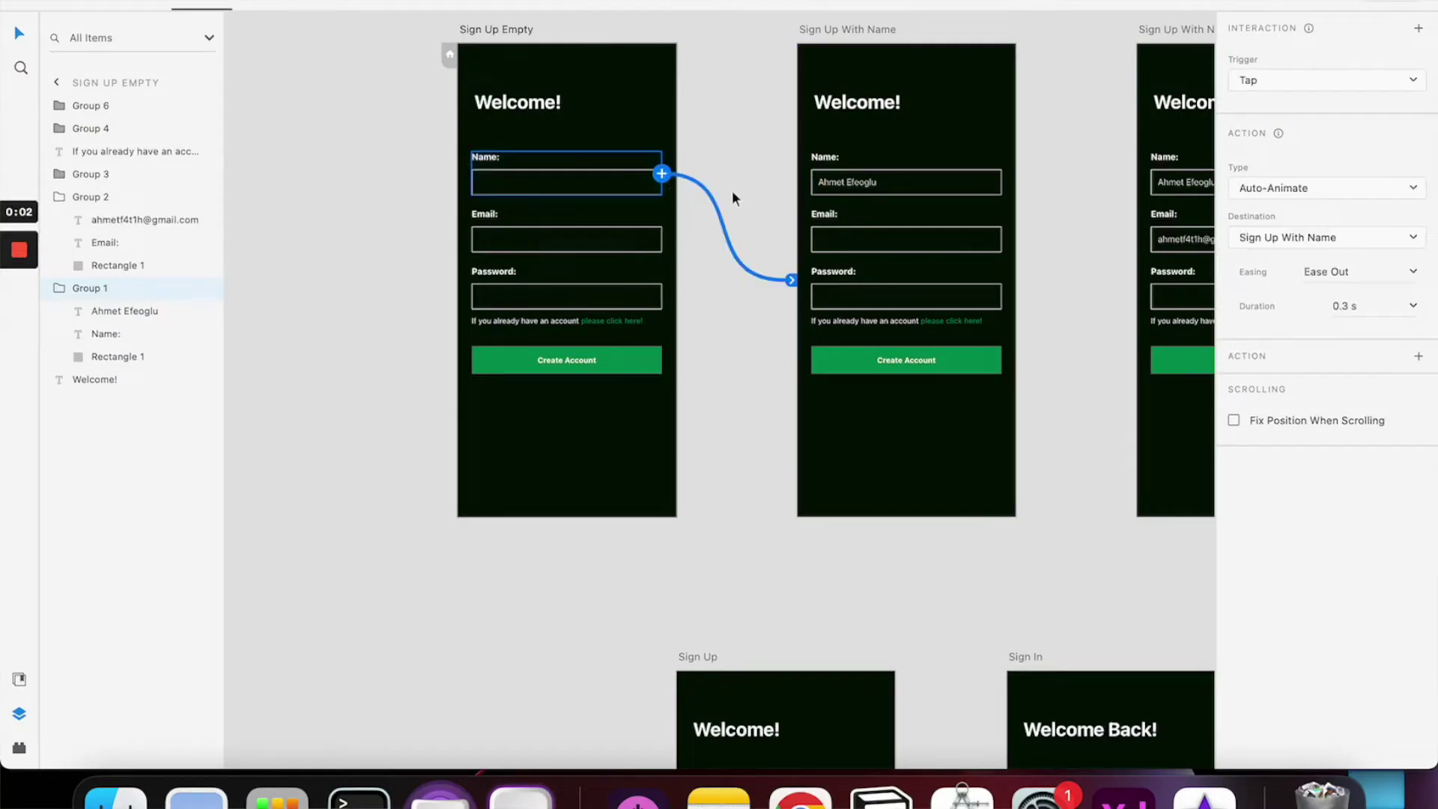
left_click_drag(664, 178, 716, 564)
left_click_drag(662, 174, 725, 664)
left_click_drag(766, 708, 764, 708)
scroll(764, 708, "down", 5)
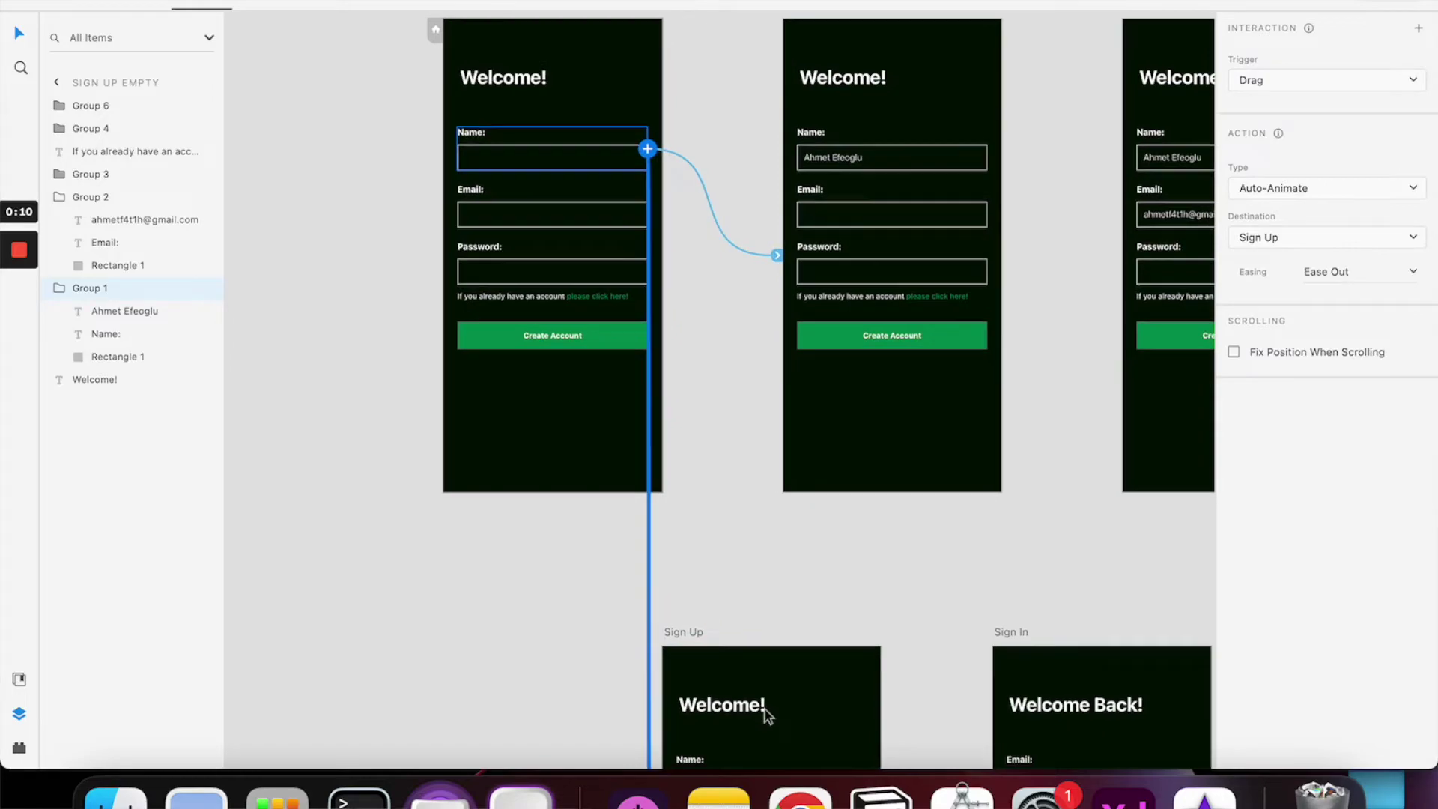